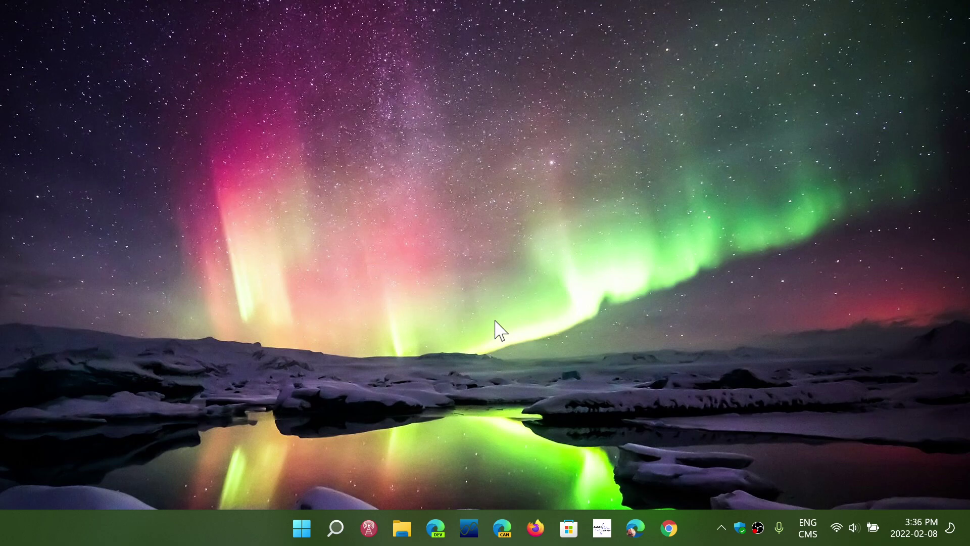
# Step: Launch Firefox from the Windows 11 taskbar
pyautogui.click(536, 534)
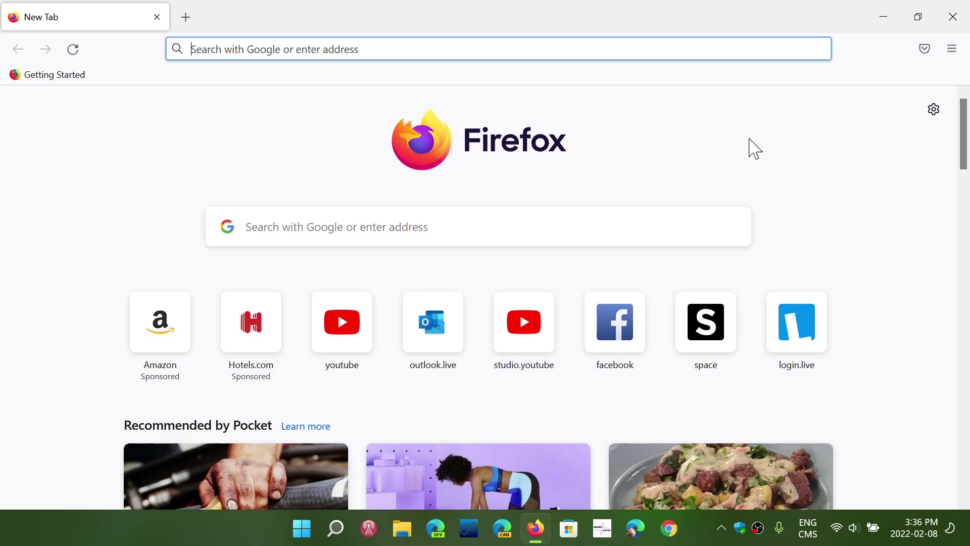
# Step: Open Help > About Firefox to confirm version 97.0 (64-bit) is up to date
pyautogui.click(953, 50)
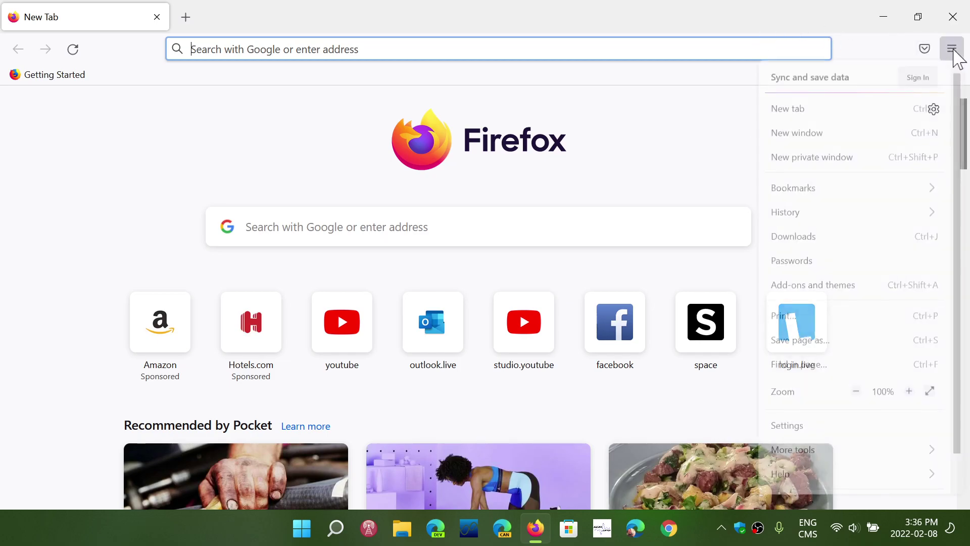
pyautogui.click(901, 477)
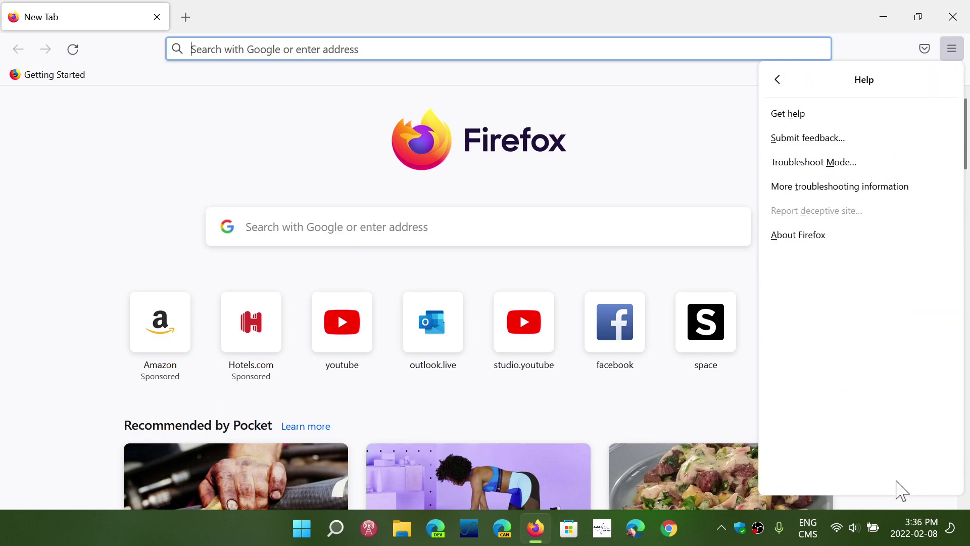
pyautogui.click(810, 241)
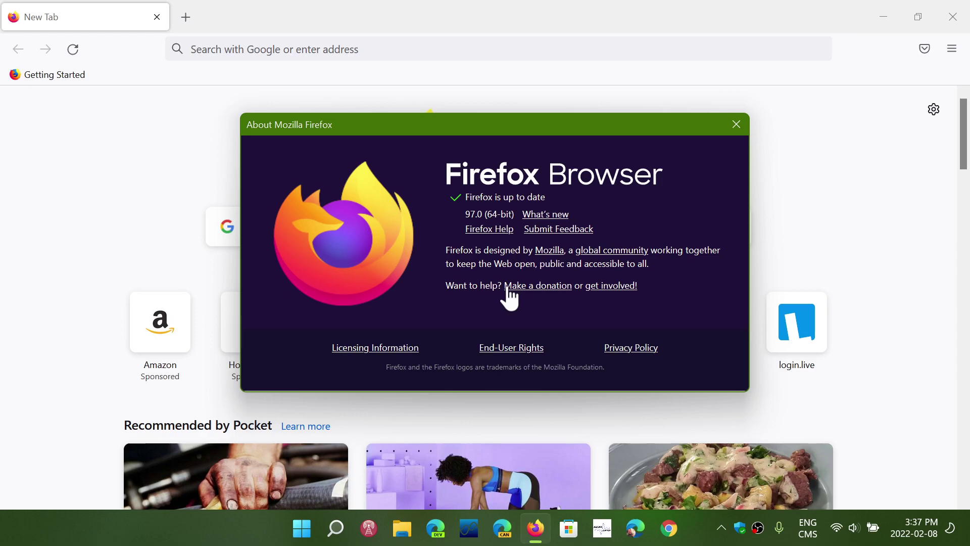
# Step: Dismiss the About Mozilla Firefox dialog and bring up the hamburger menu again
pyautogui.click(736, 125)
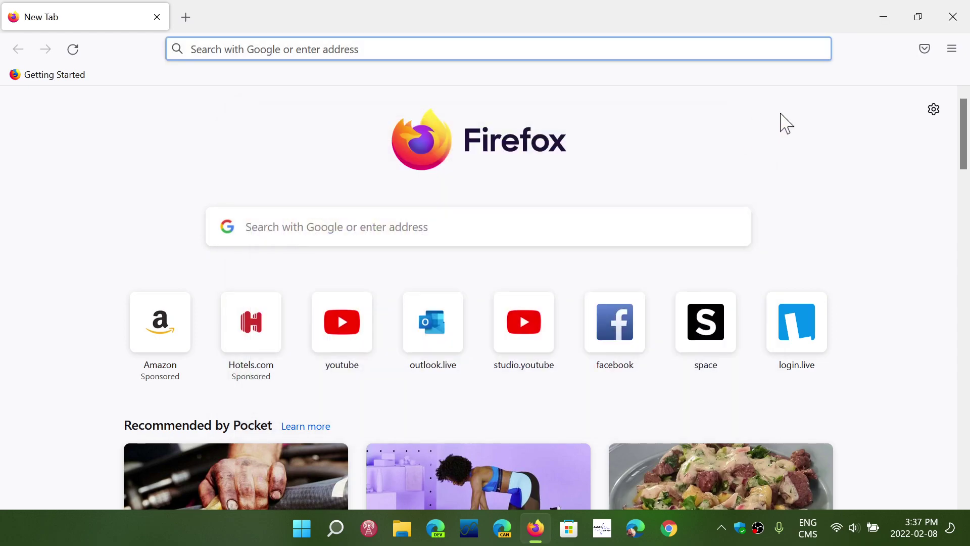
pyautogui.click(953, 51)
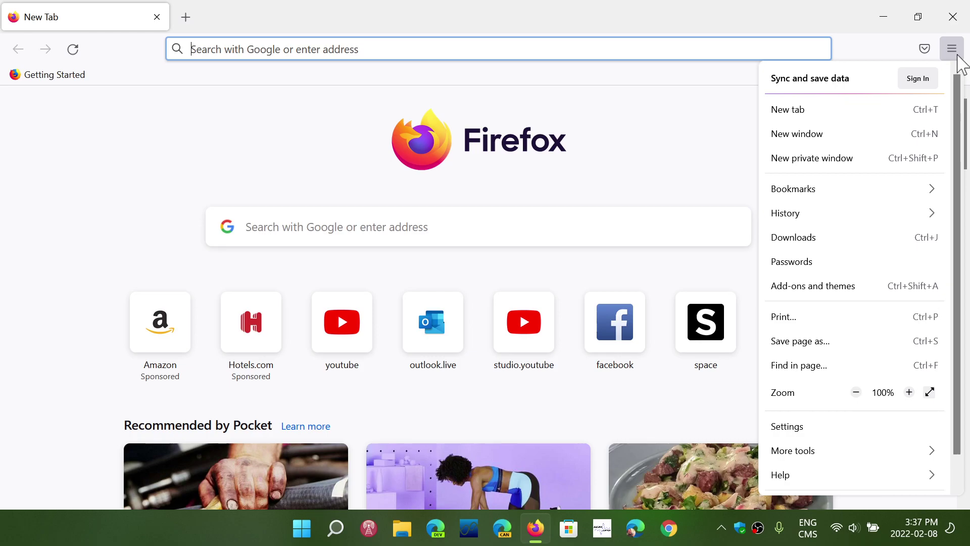
# Step: Dismiss the open menu and quit Firefox, returning to the Windows desktop
pyautogui.click(632, 128)
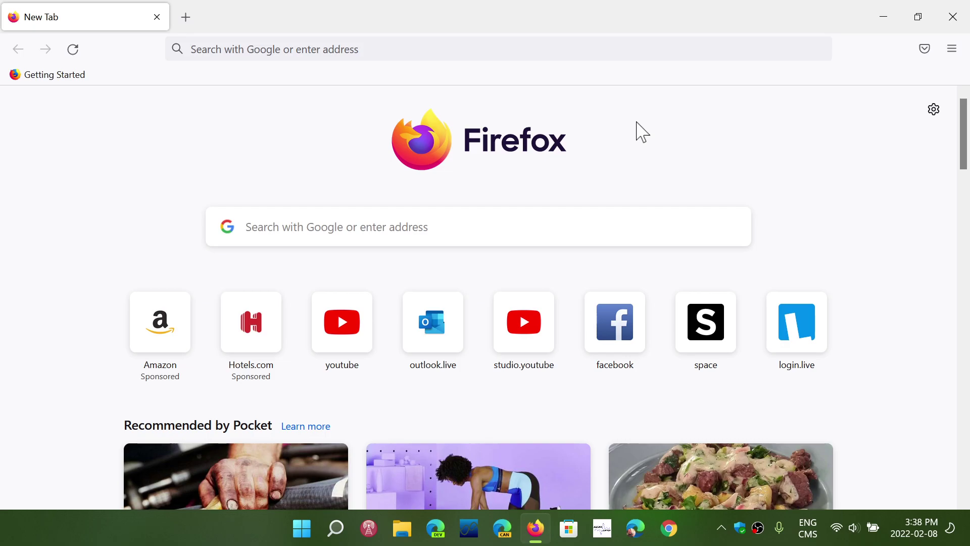
pyautogui.click(952, 15)
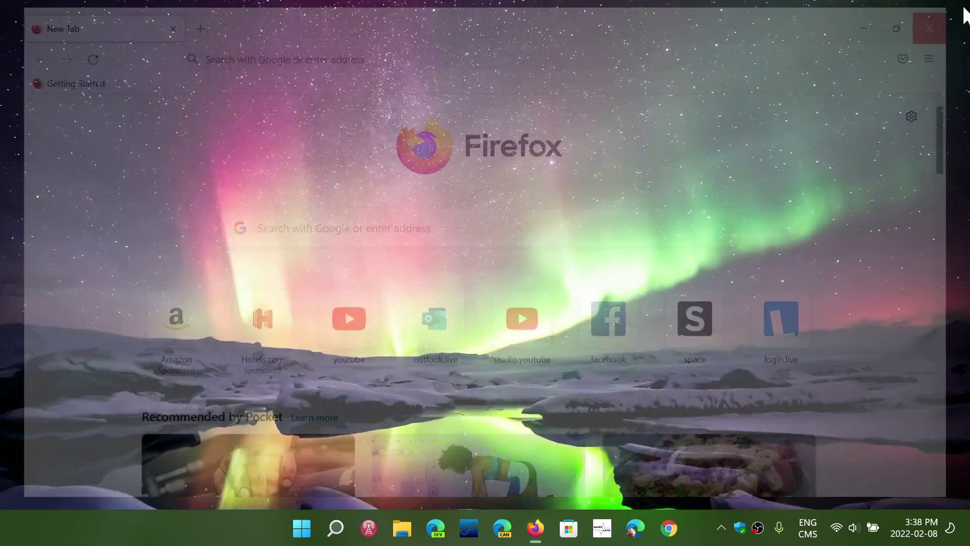